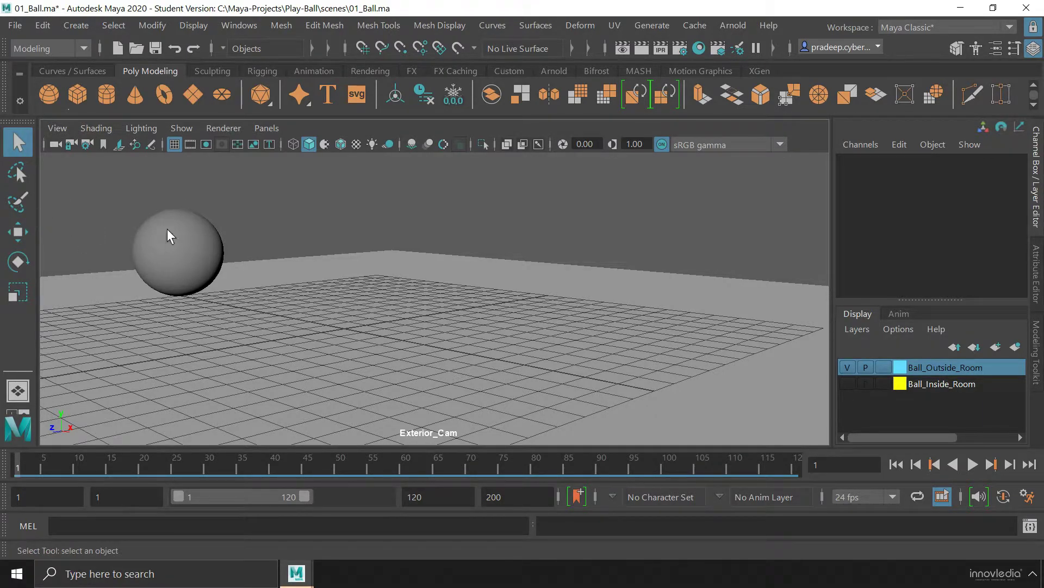
- Select the Rolling_Ball sphere, trying lasso selection and clearing the floor selection
left_click(183, 235)
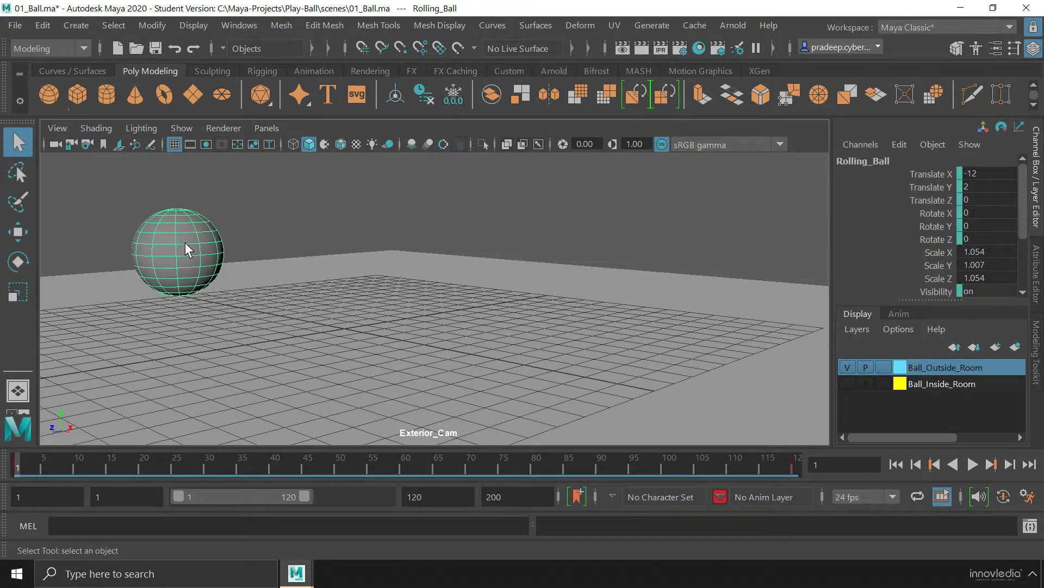
left_click(18, 173)
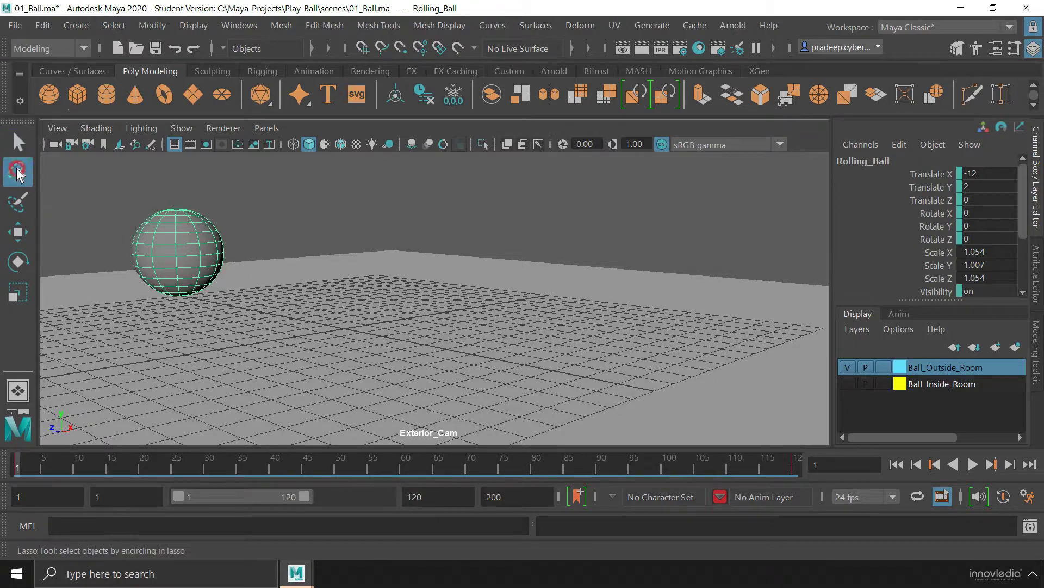
mouse_move(242, 200)
left_mouse_down()
mouse_move(259, 211)
mouse_move(255, 191)
left_mouse_up()
mouse_move(322, 202)
left_mouse_down()
mouse_move(333, 328)
mouse_move(491, 204)
mouse_move(493, 173)
mouse_move(327, 187)
mouse_move(200, 188)
mouse_move(201, 177)
left_mouse_up()
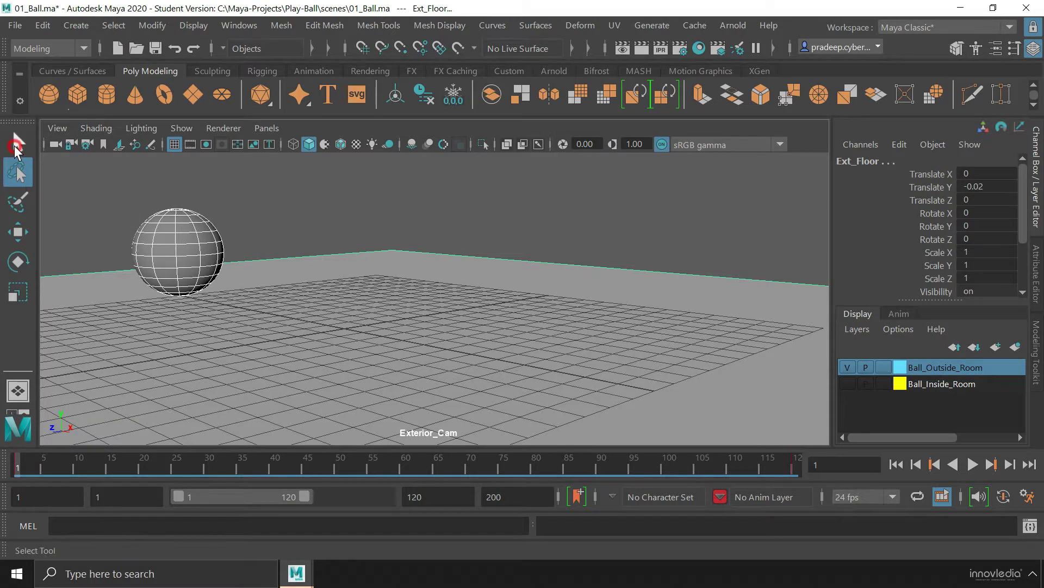
left_click(18, 142)
left_click(125, 188)
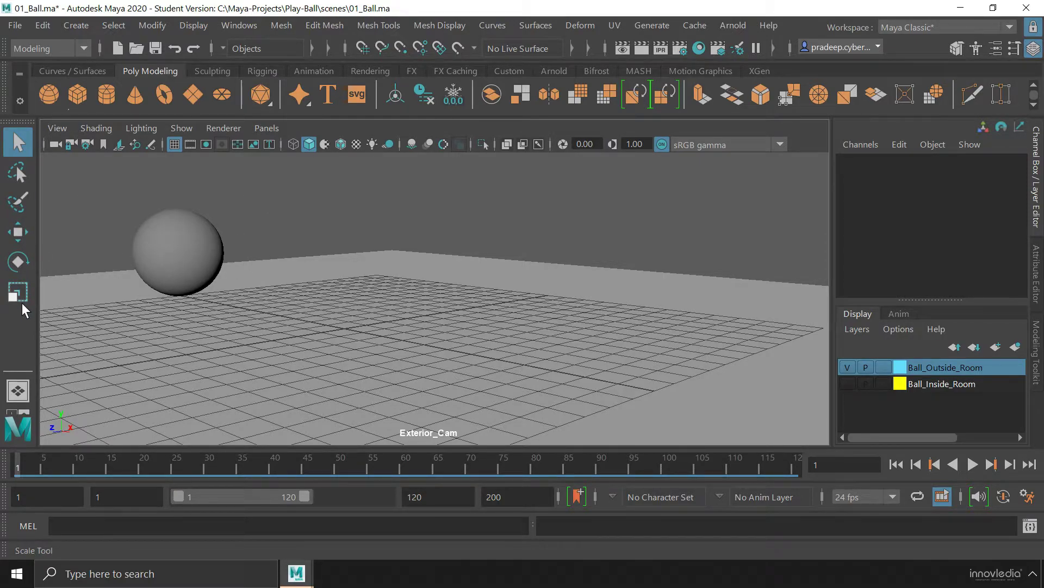
- Slide Rolling_Ball to Translate X -7.134, Z 1.079, then trial-lift it higher
left_click(18, 233)
left_click(169, 243)
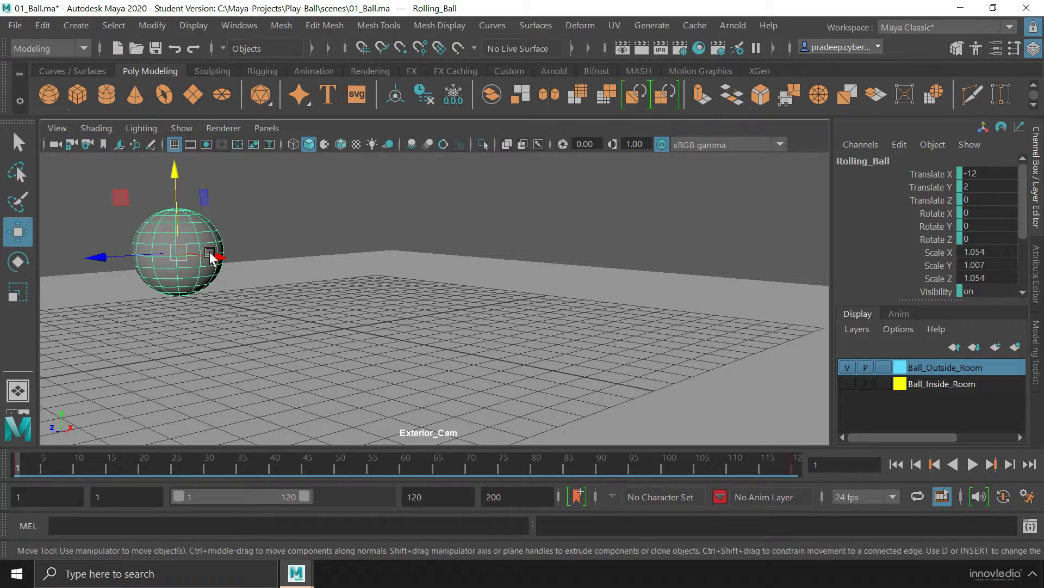
left_click_drag(211, 256, 280, 269)
left_click_drag(162, 266, 140, 268)
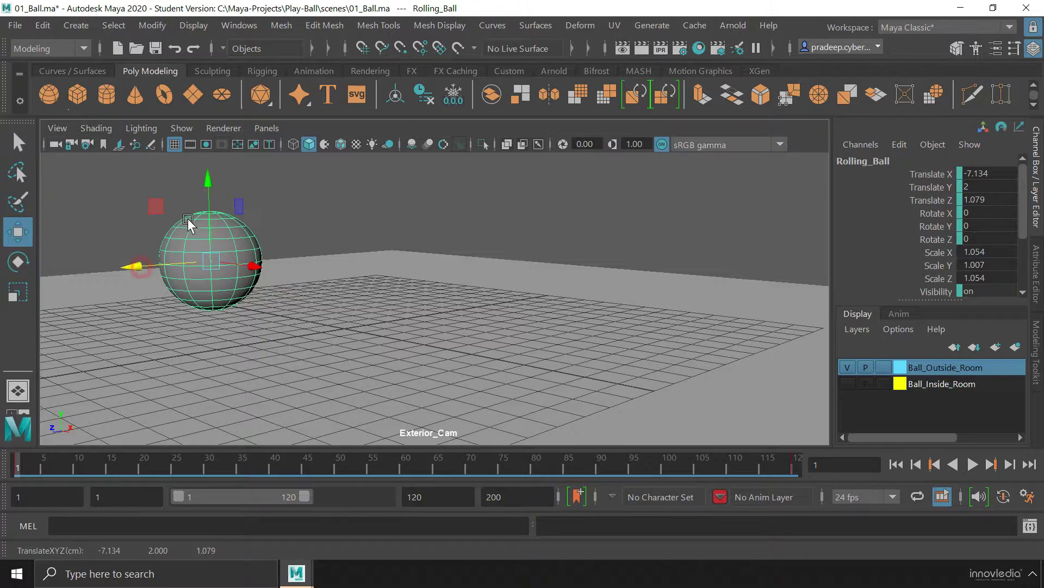
left_click_drag(208, 181, 210, 150)
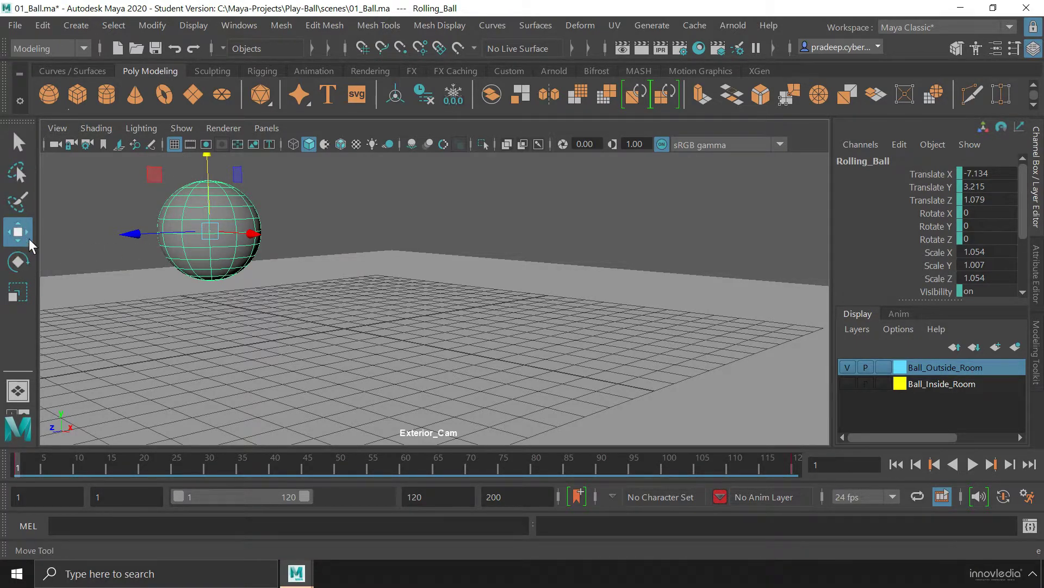
- Trial-rotate the ball about its Z axis, then undo the rotation
left_click(27, 266)
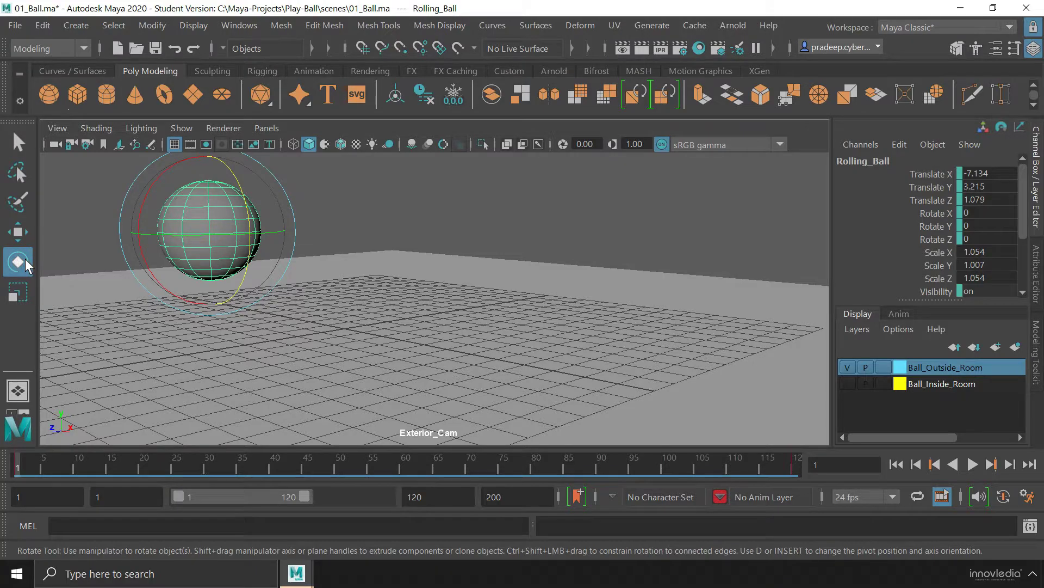
left_click(239, 182)
left_click_drag(238, 181, 246, 202)
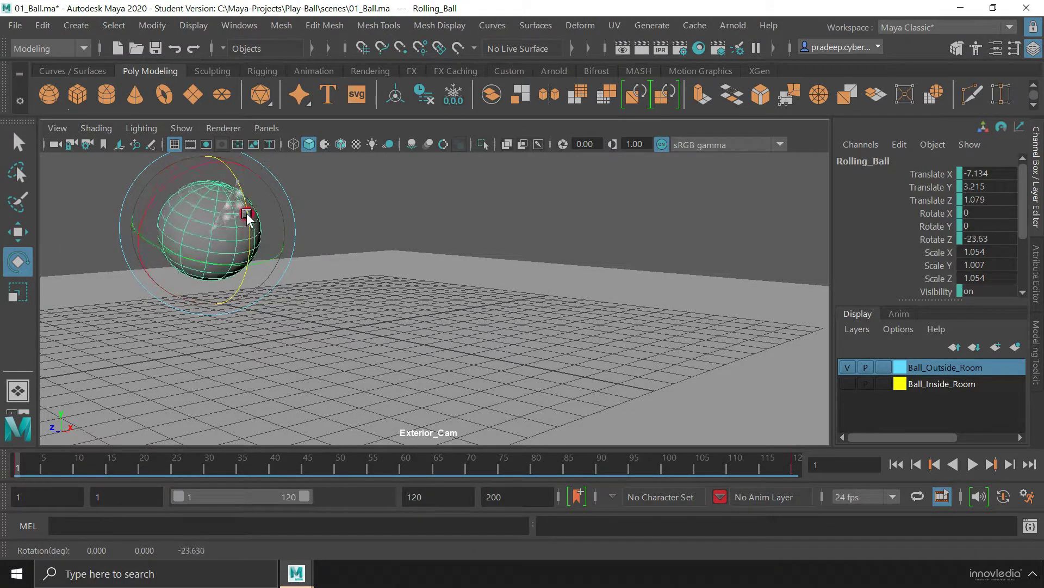
left_click_drag(246, 202, 245, 206)
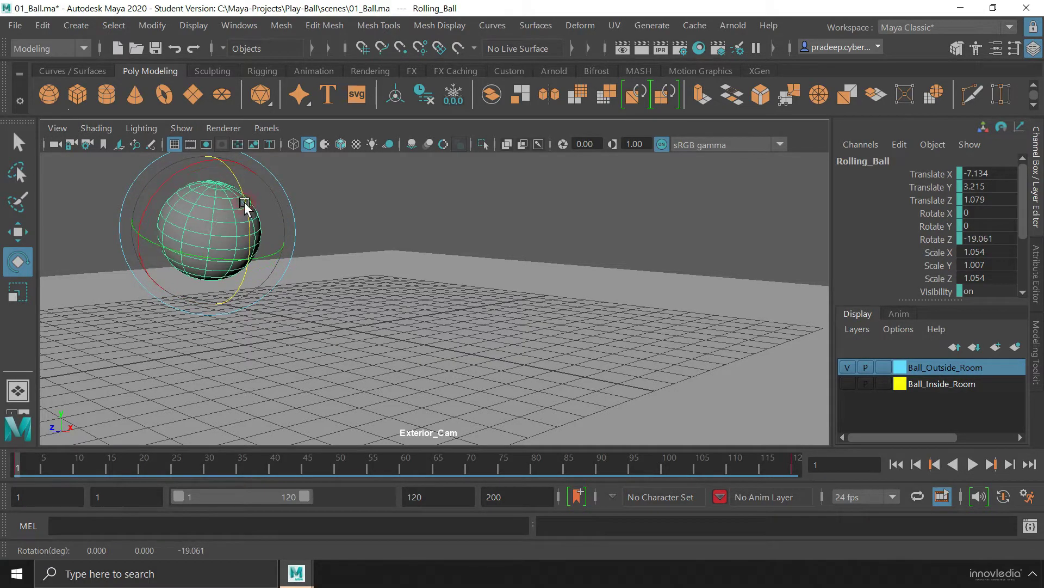
key("ctrl+z")
key("ctrl+z")
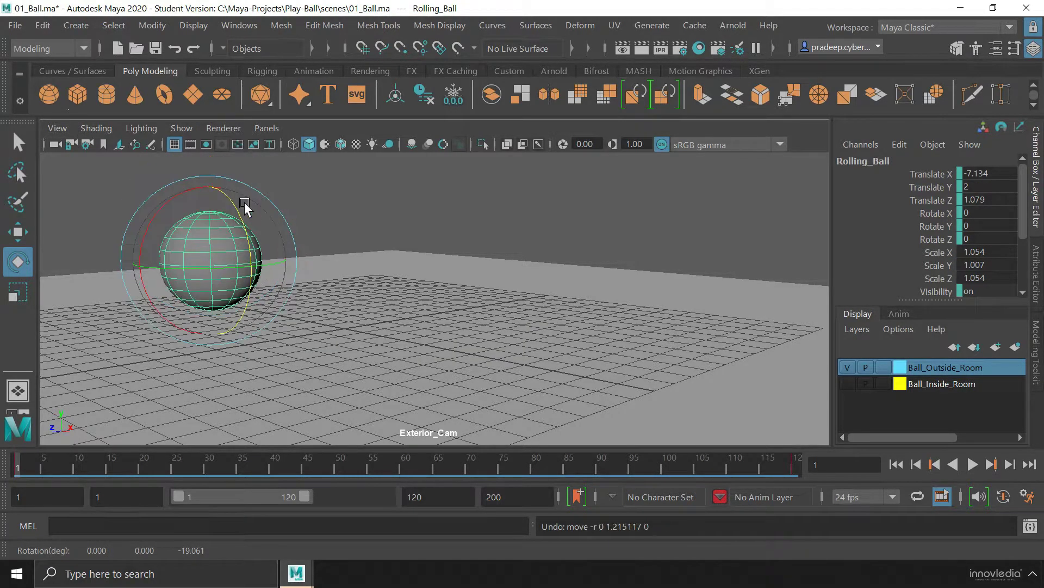
left_click(19, 298)
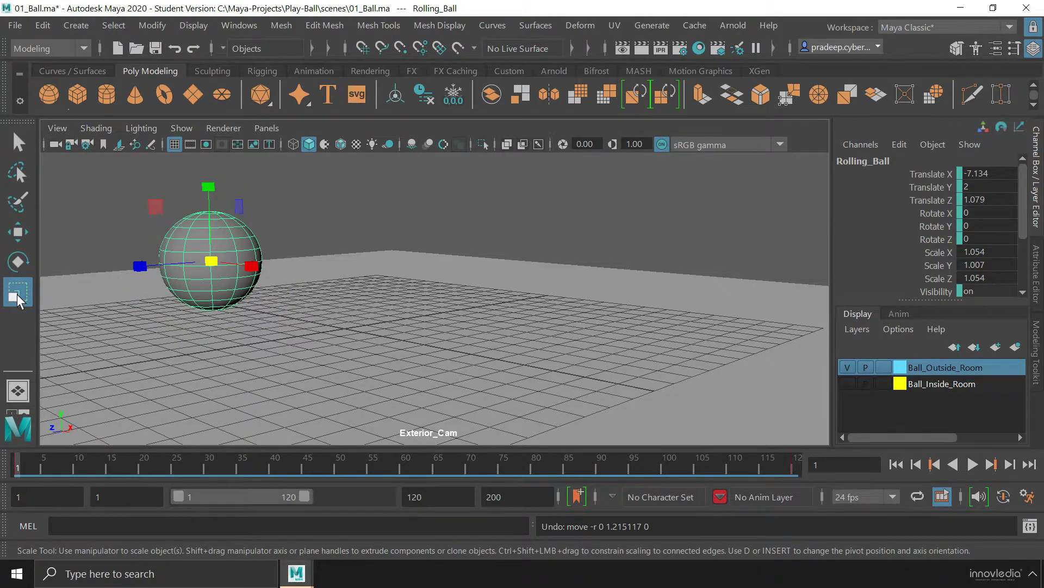
mouse_move(212, 261)
left_mouse_down()
mouse_move(287, 260)
mouse_move(187, 288)
left_mouse_up()
key("ctrl+z")
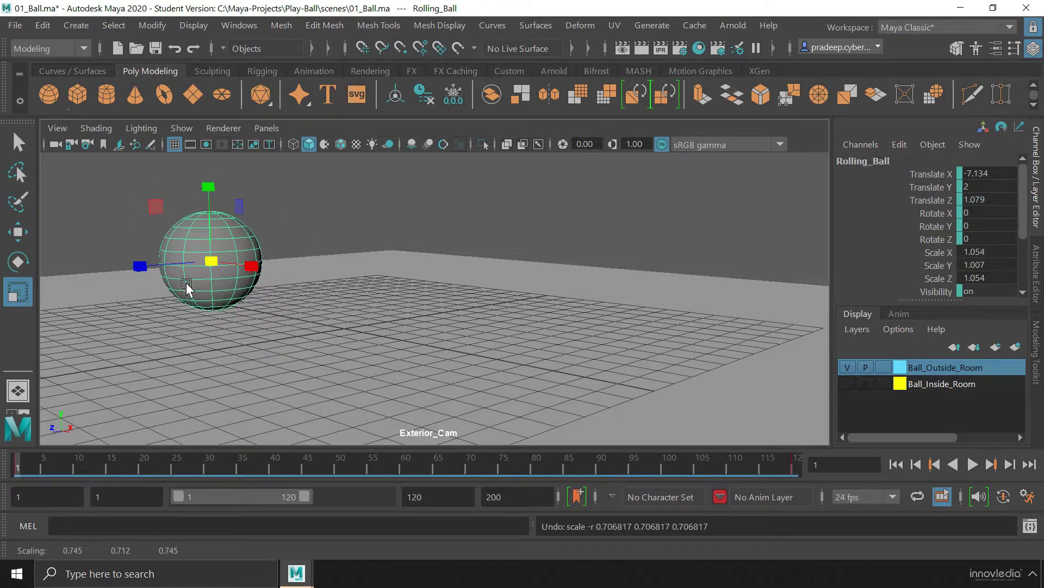
left_click(19, 140)
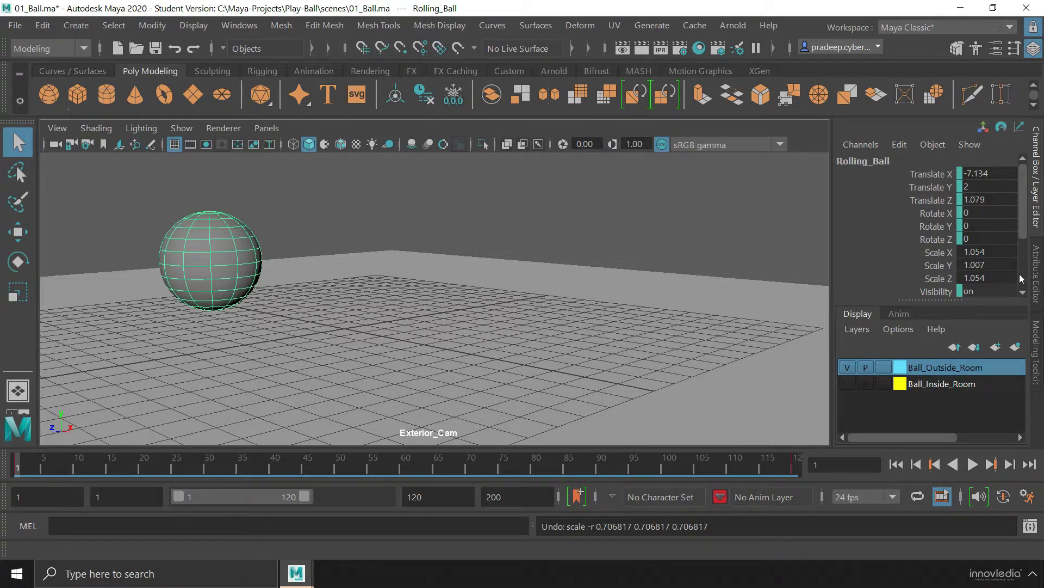
left_click(286, 200)
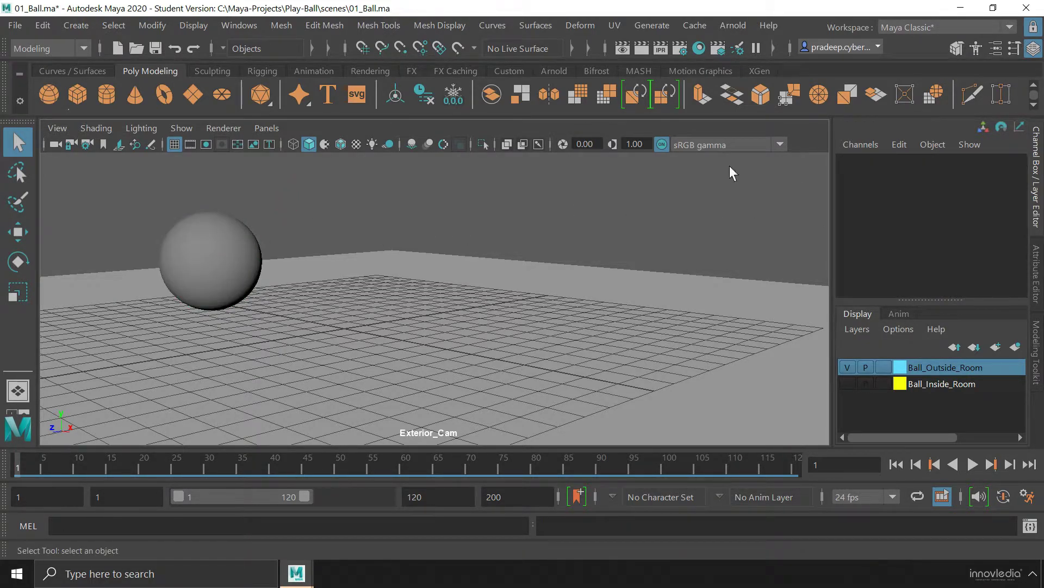
- Reselect Rolling_Ball so the Channel Box shows Translate -7.134, 2, 1.079 and its scale
left_click(201, 267)
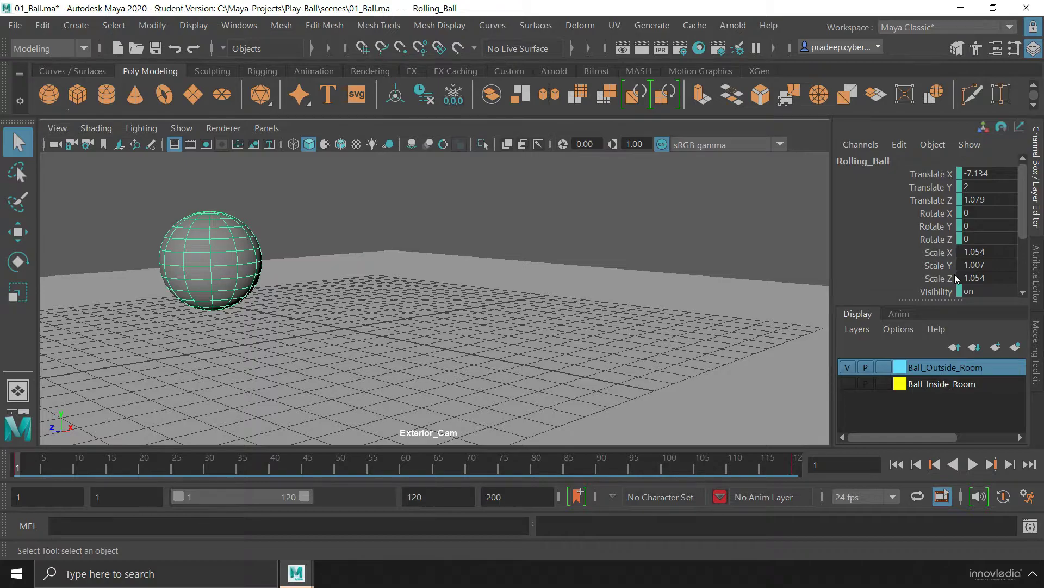
left_click(330, 213)
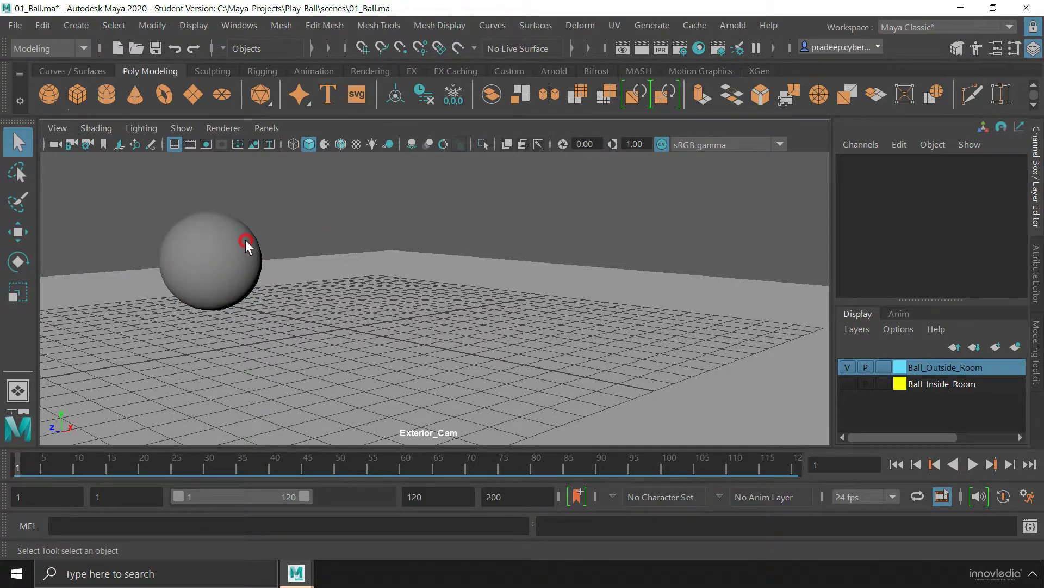
left_click(247, 241)
left_click(521, 206)
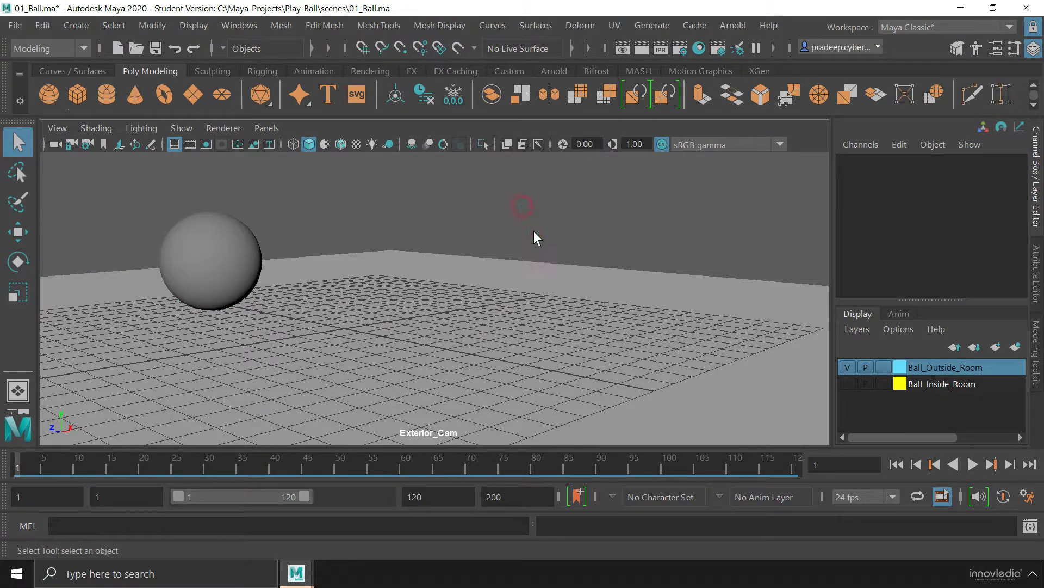
left_click(251, 236)
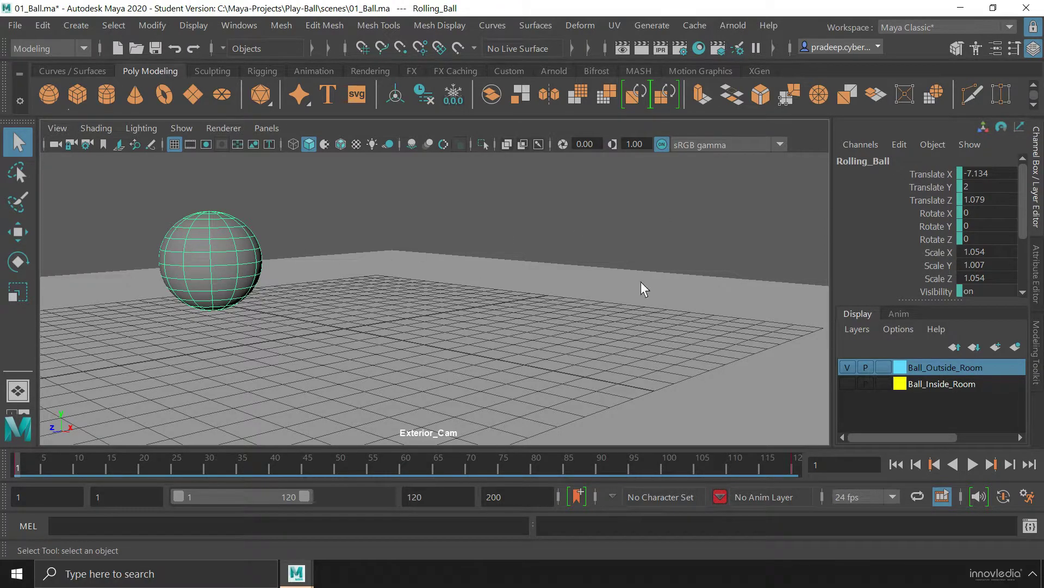
- Pick the ball's Translate channels, then trial-rotate it about X and undo
left_click(934, 176)
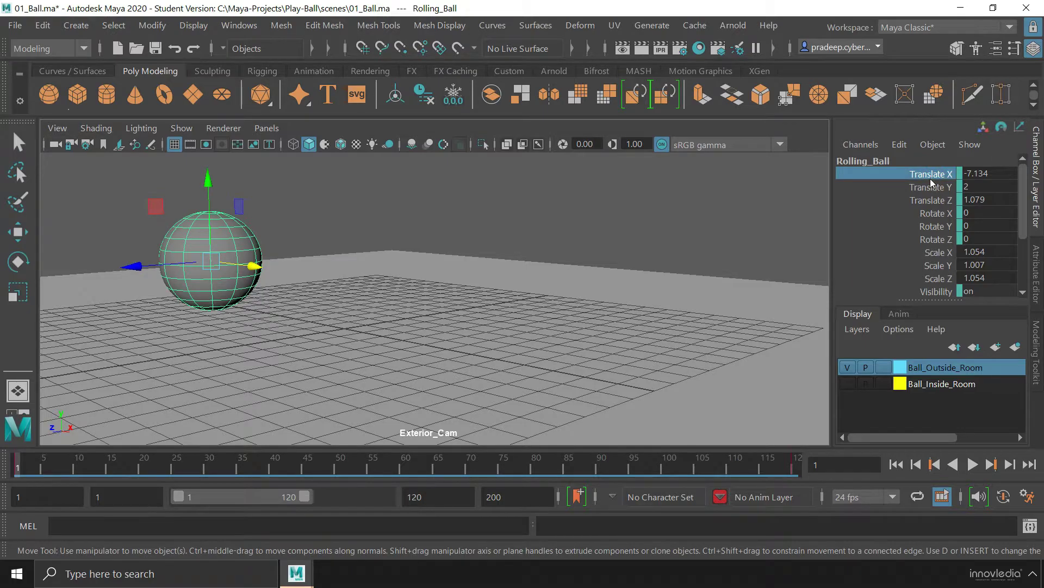
left_click(931, 188)
left_click(928, 201)
left_click(926, 173)
left_click(932, 214)
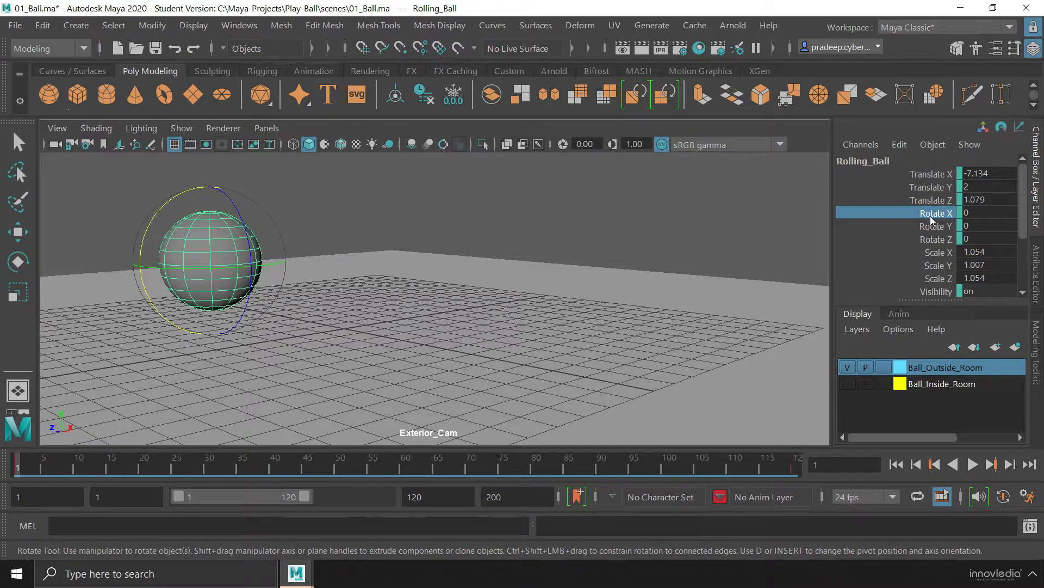
middle_click_drag(689, 218, 678, 219)
key("ctrl+z")
- Hide Rolling_Ball with Visibility 0, then restore Visibility to 1
double_click(979, 291)
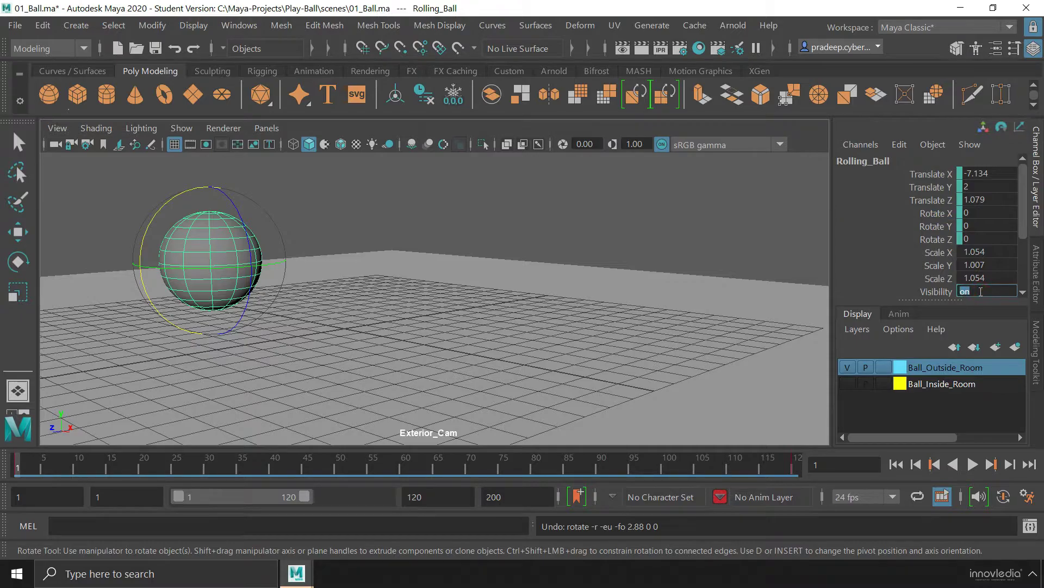
type("0")
key("Return")
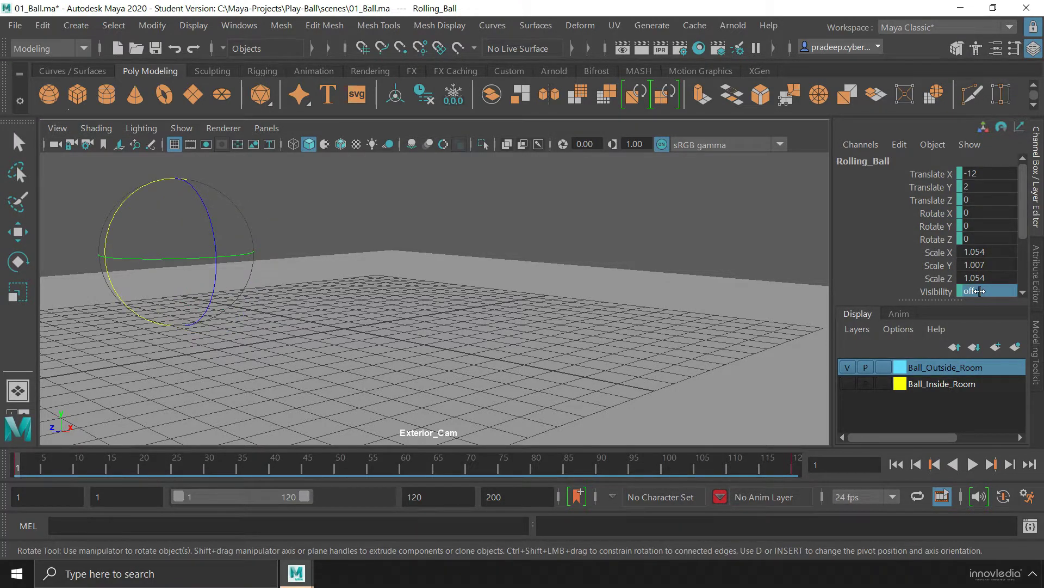
double_click(980, 291)
type("1")
key("Return")
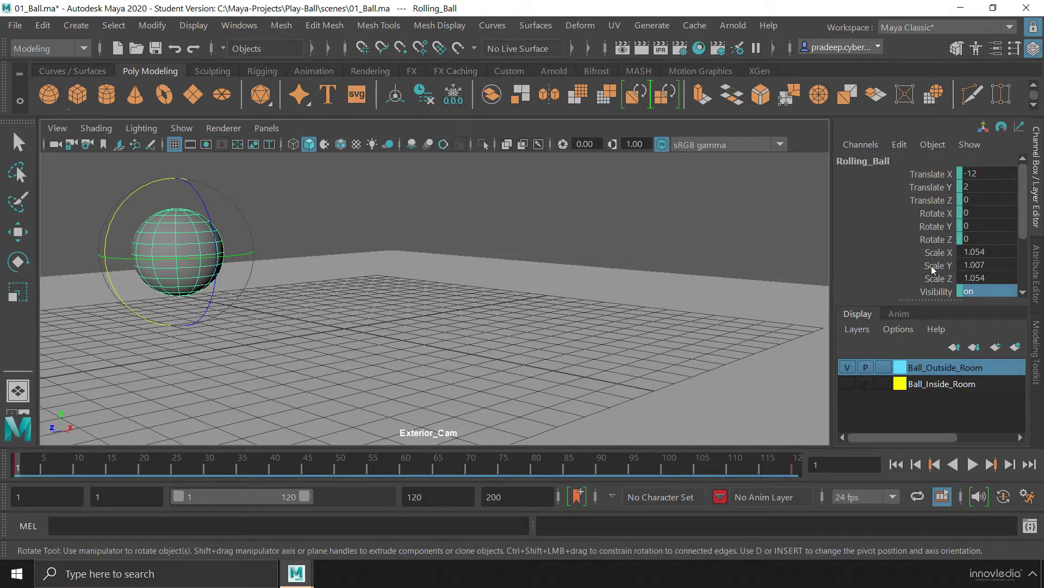
left_click(1036, 275)
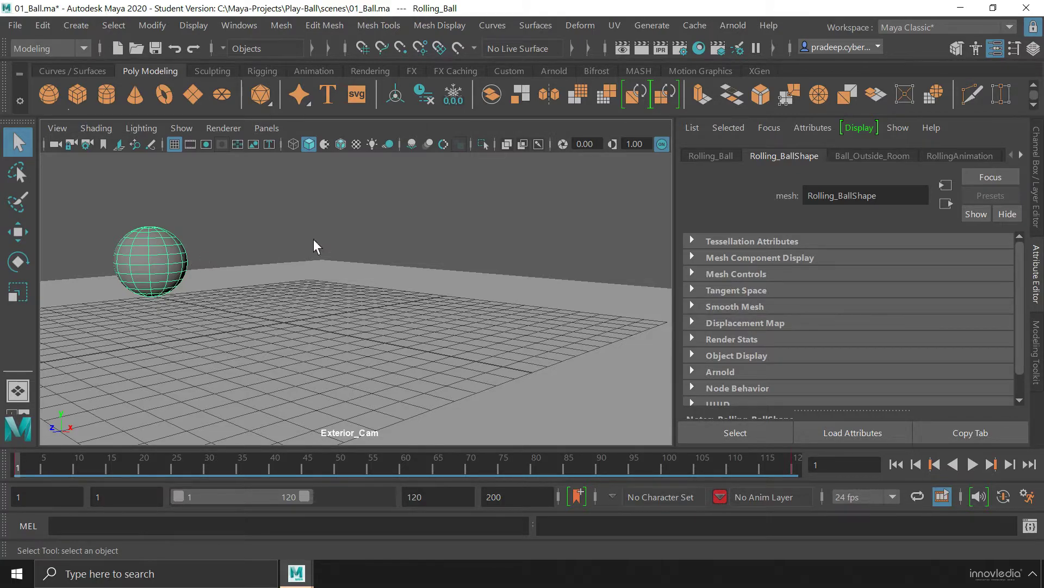
left_click(728, 158)
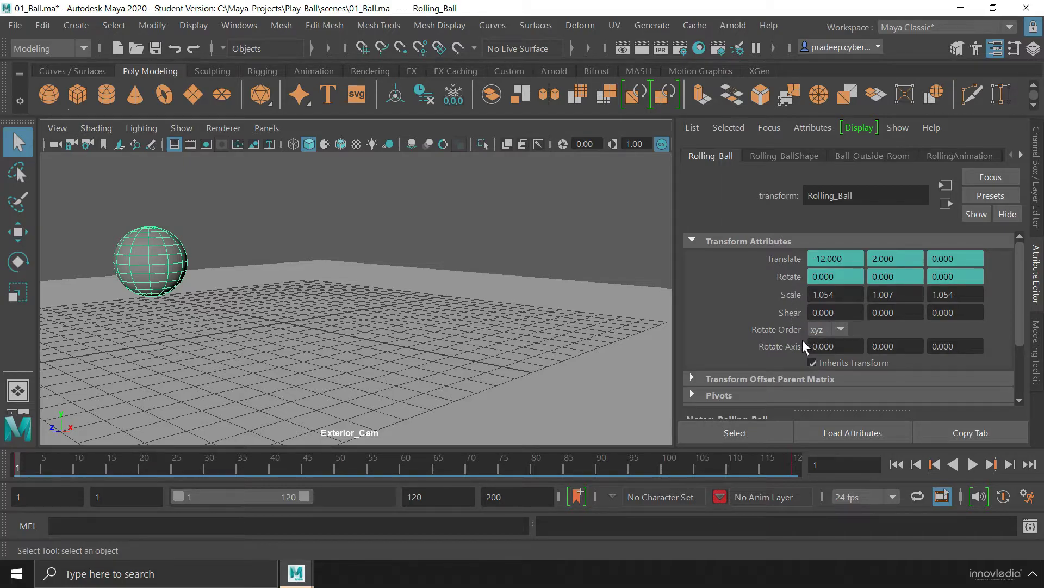
left_click(788, 154)
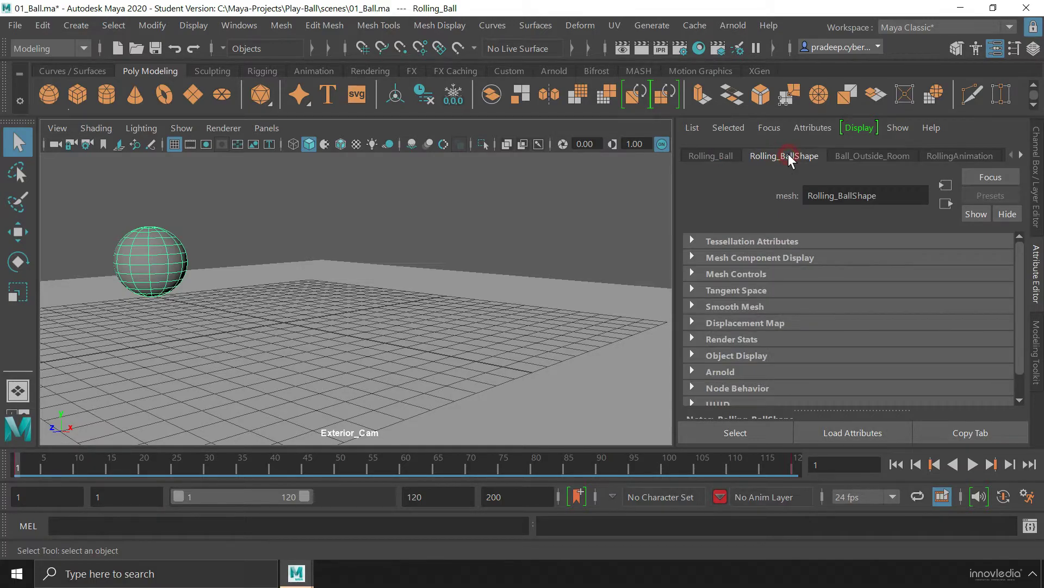
left_click(886, 155)
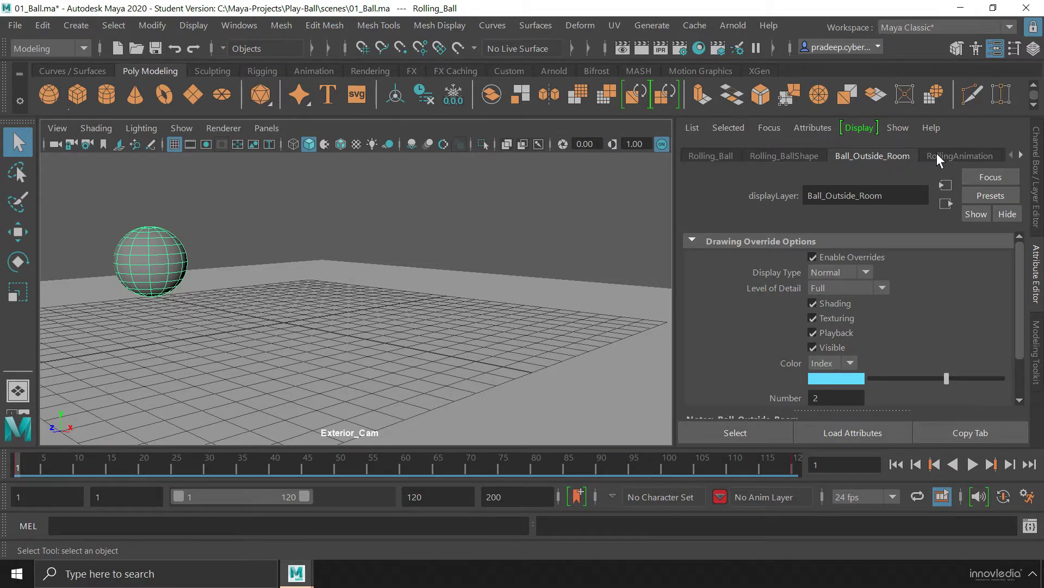
left_click(1039, 154)
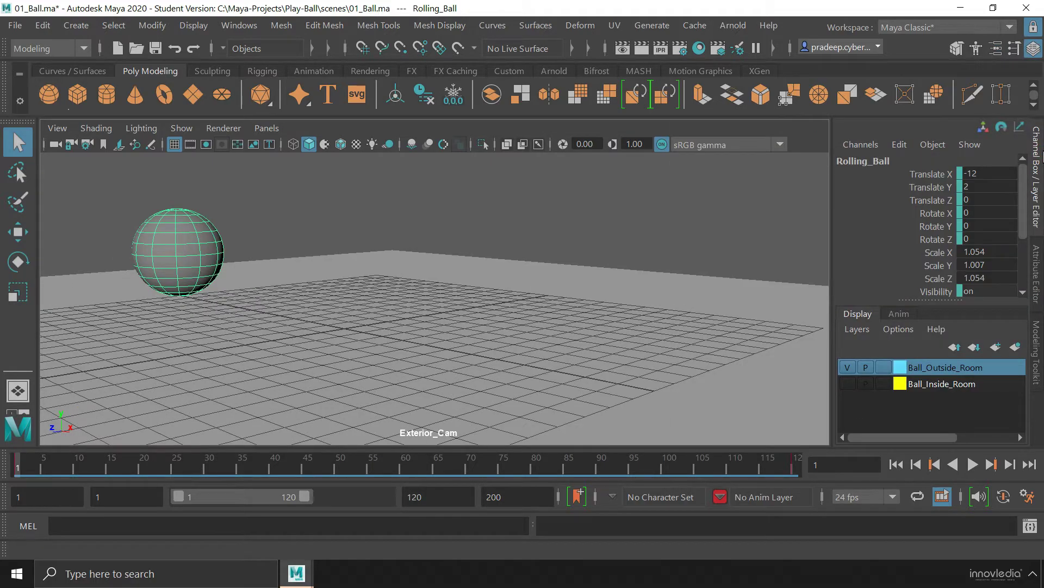
left_click(1039, 262)
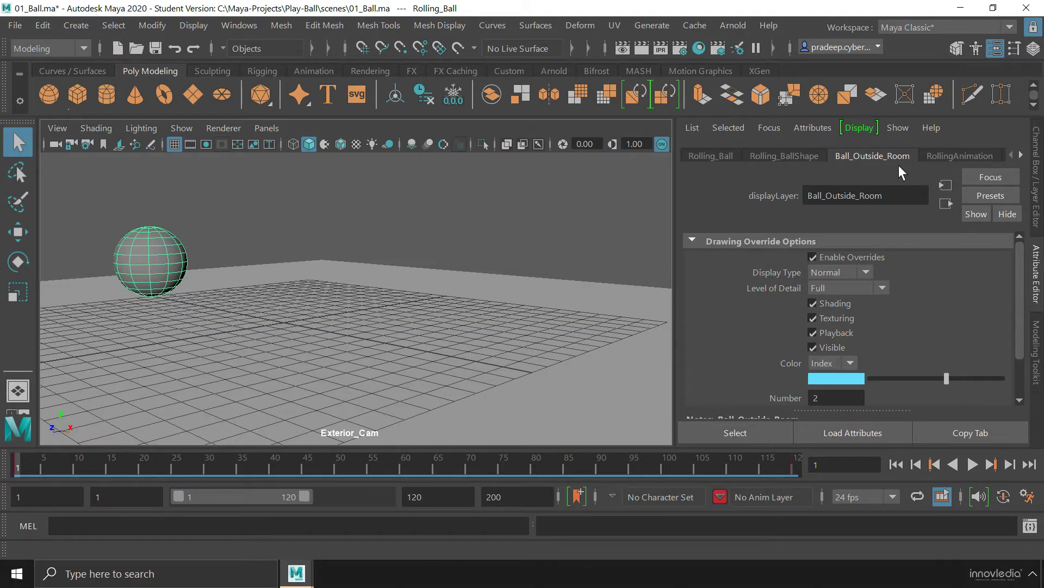
- Switch from the Channel Box to the Attribute Editor's Ball_Outside_Room tab with its display overrides
left_click(1037, 163)
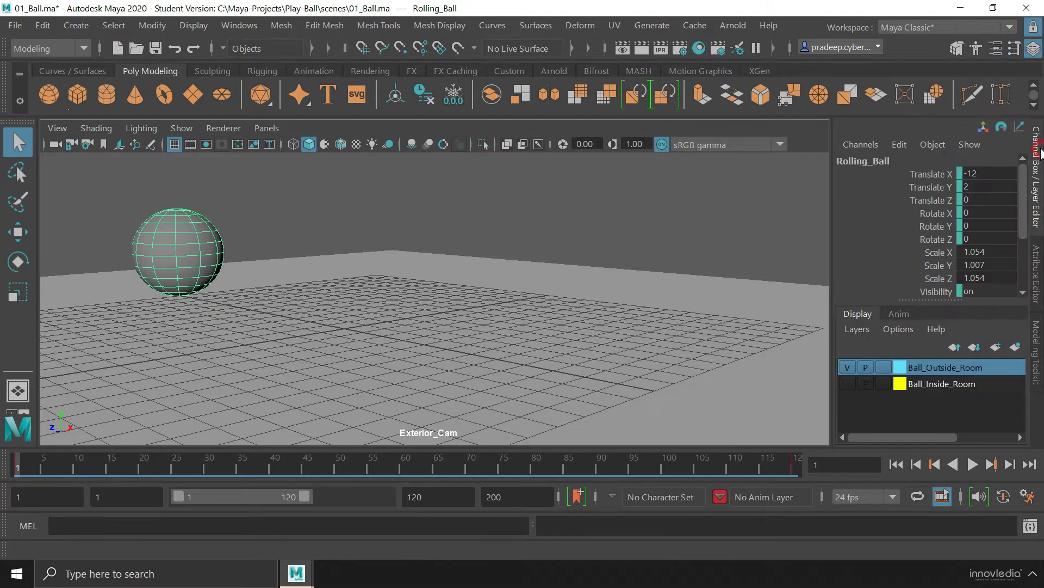
left_click(1039, 268)
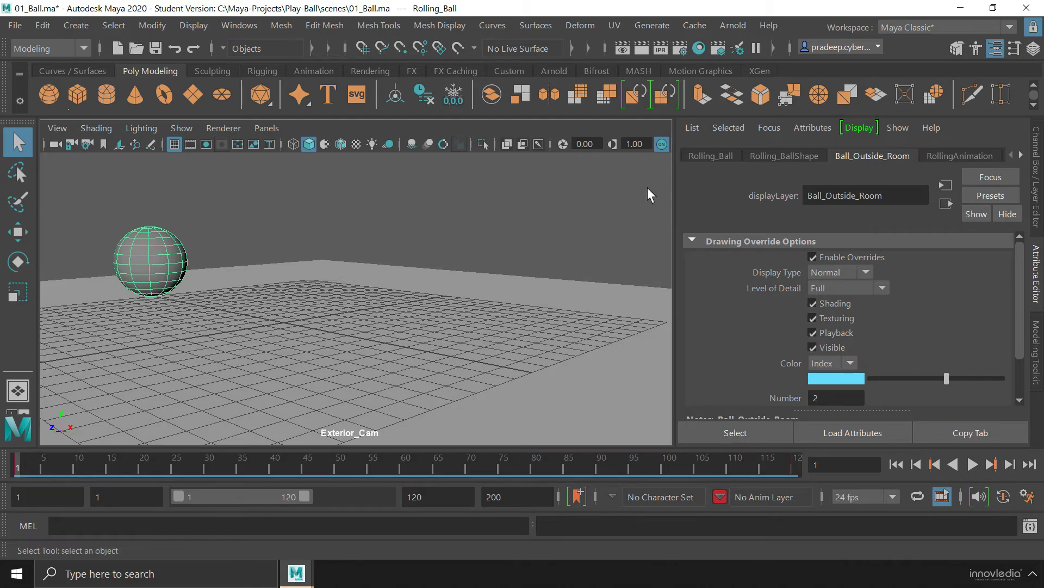
left_click(1037, 174)
left_click(1040, 275)
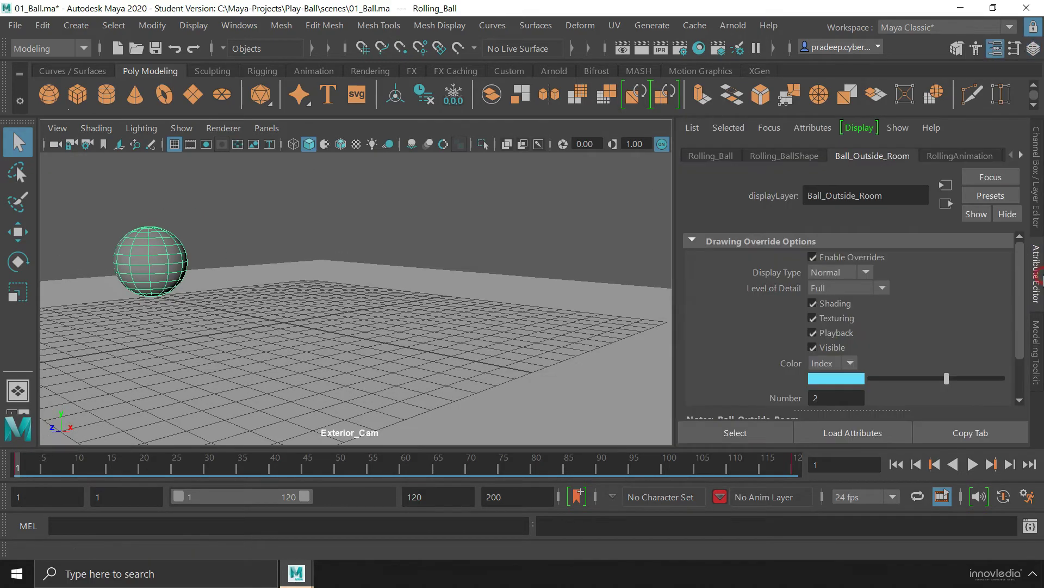